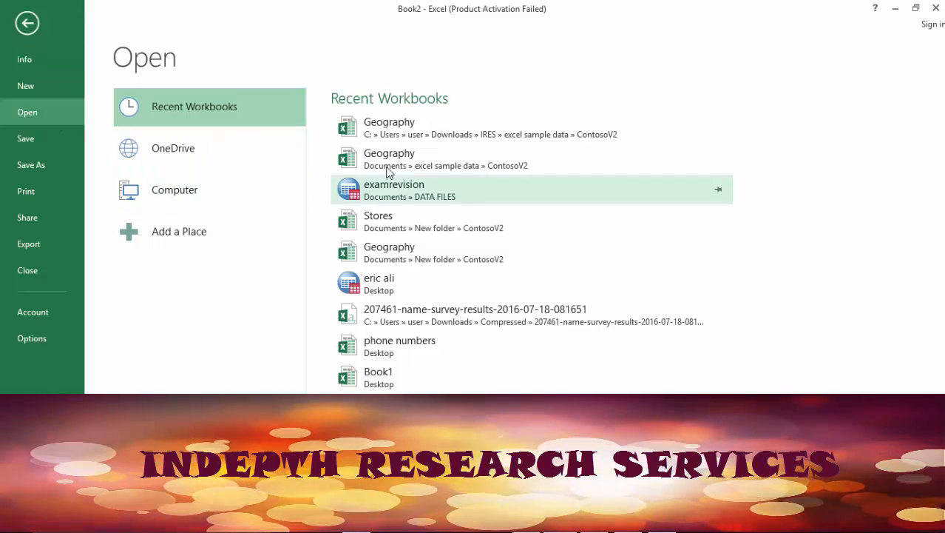
Open the recent Geography workbook stored in Downloads » IRES » excel sample data » ContosoV2
{"action": "left_click", "coordinate": [454, 127]}
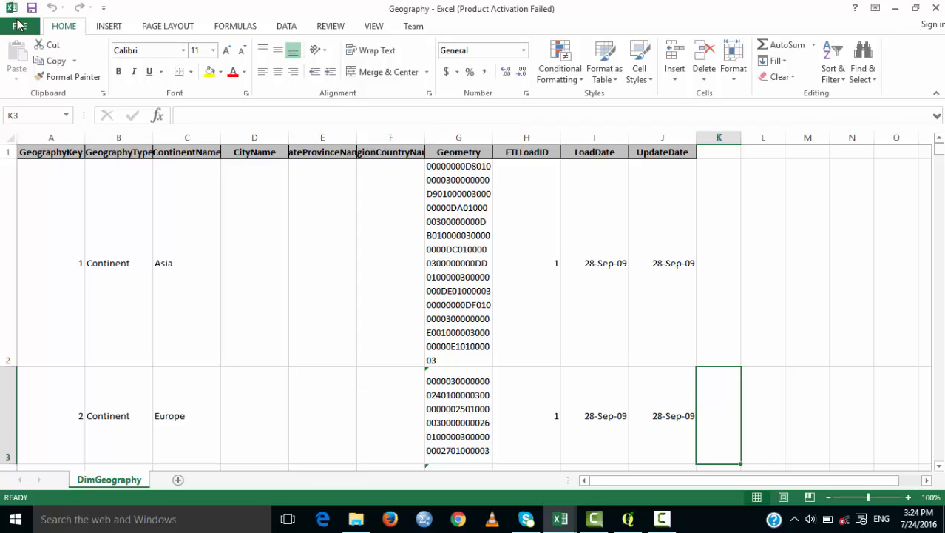
Browse the computer to Downloads, IRES, excel sample data, ContosoV2 and open the Geography workbook from there
{"action": "left_click", "coordinate": [20, 27]}
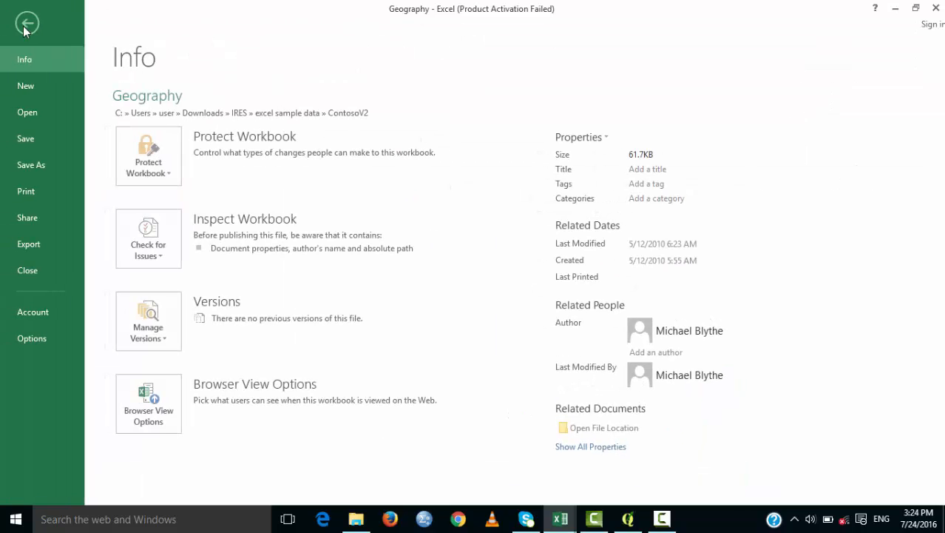
{"action": "left_click", "coordinate": [31, 120]}
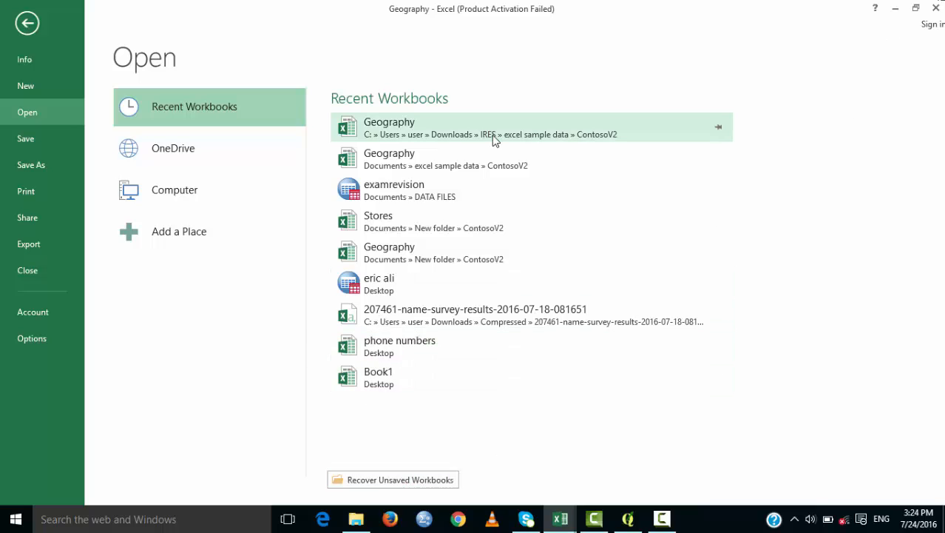
{"action": "left_click", "coordinate": [201, 213]}
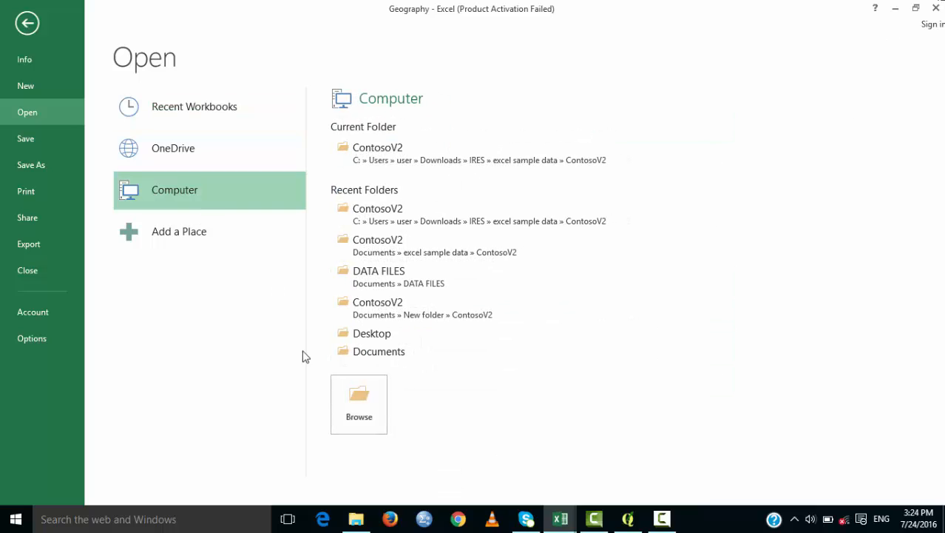
{"action": "left_click", "coordinate": [357, 413]}
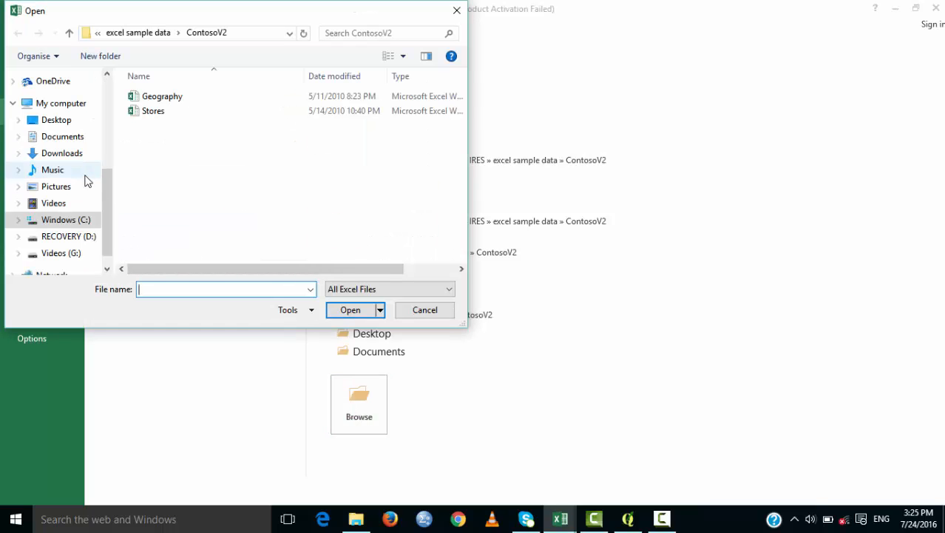
{"action": "left_click", "coordinate": [89, 135]}
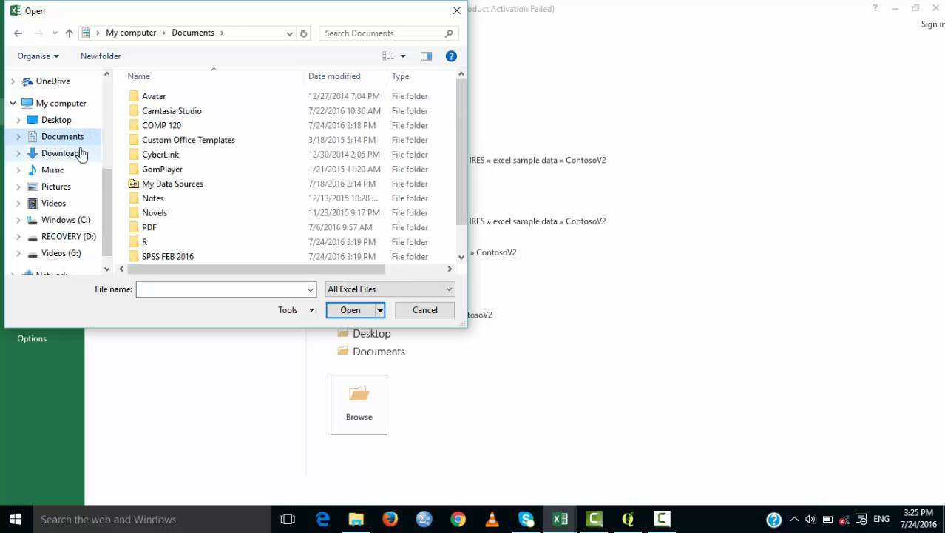
{"action": "left_click", "coordinate": [81, 153]}
{"action": "double_click", "coordinate": [179, 99]}
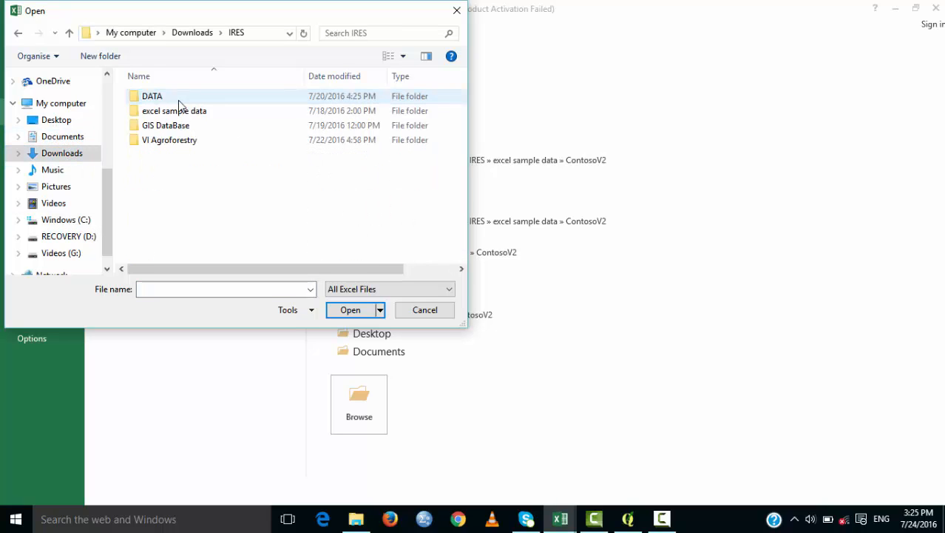
{"action": "double_click", "coordinate": [189, 112]}
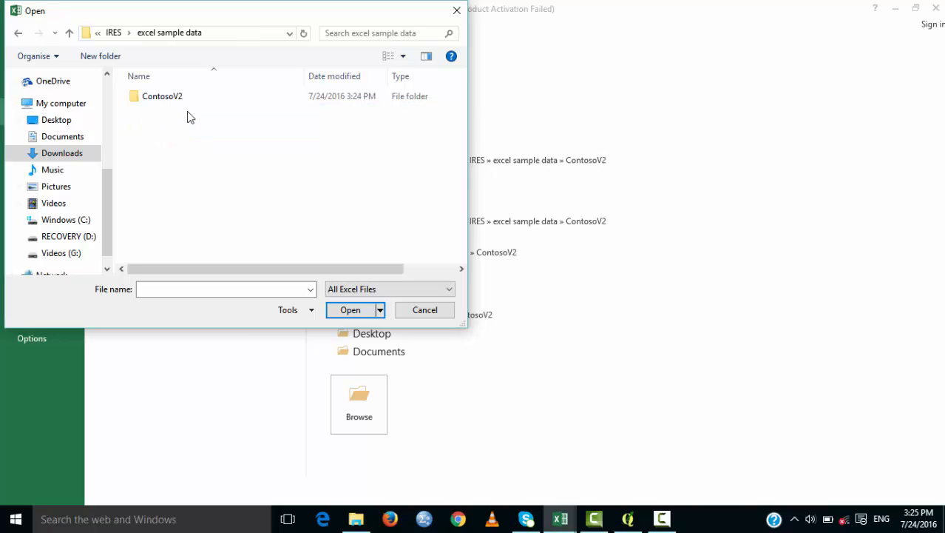
{"action": "double_click", "coordinate": [153, 96]}
{"action": "left_click", "coordinate": [154, 97]}
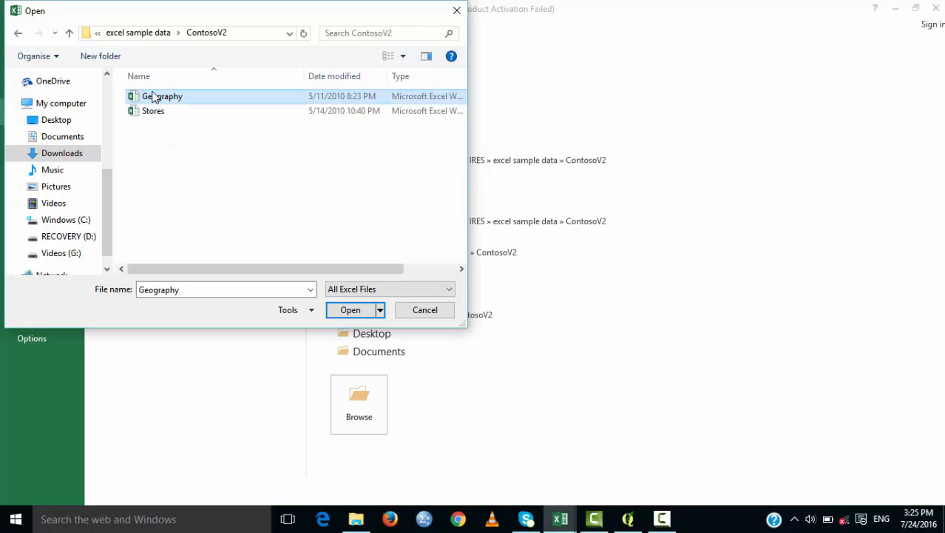
{"action": "left_click", "coordinate": [362, 316]}
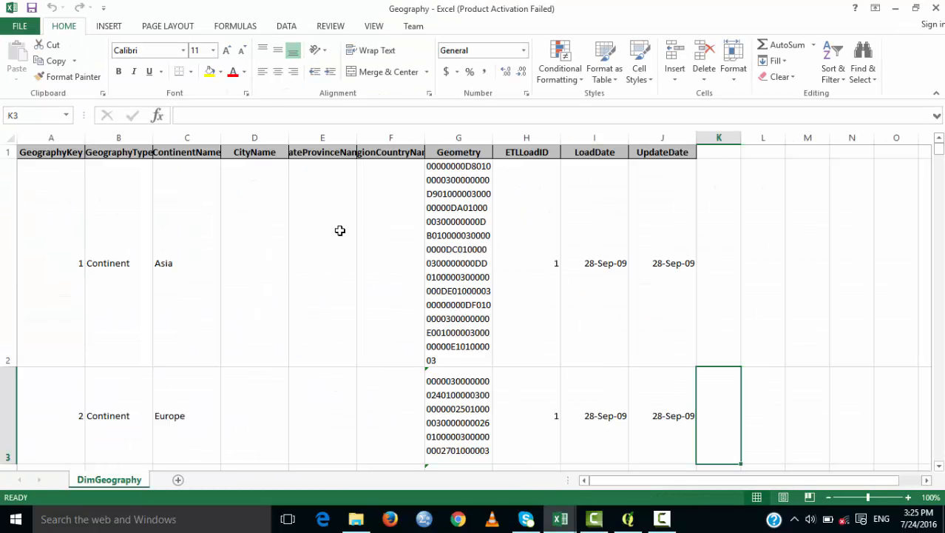
Examine the column headers and first data row of the DimGeography sheet, from GeographyKey to UpdateDate
{"action": "left_click", "coordinate": [155, 224]}
{"action": "left_click", "coordinate": [385, 240]}
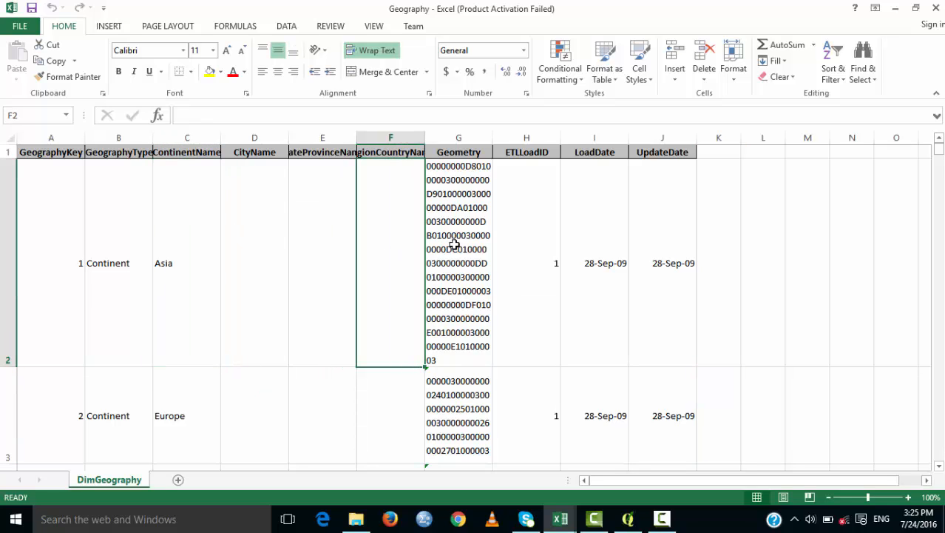
{"action": "left_click", "coordinate": [499, 247]}
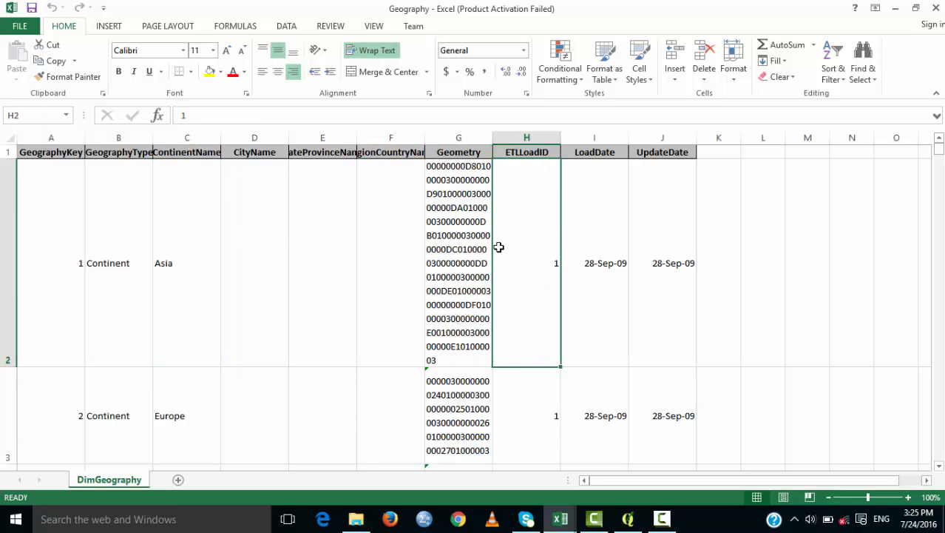
{"action": "left_click", "coordinate": [460, 179]}
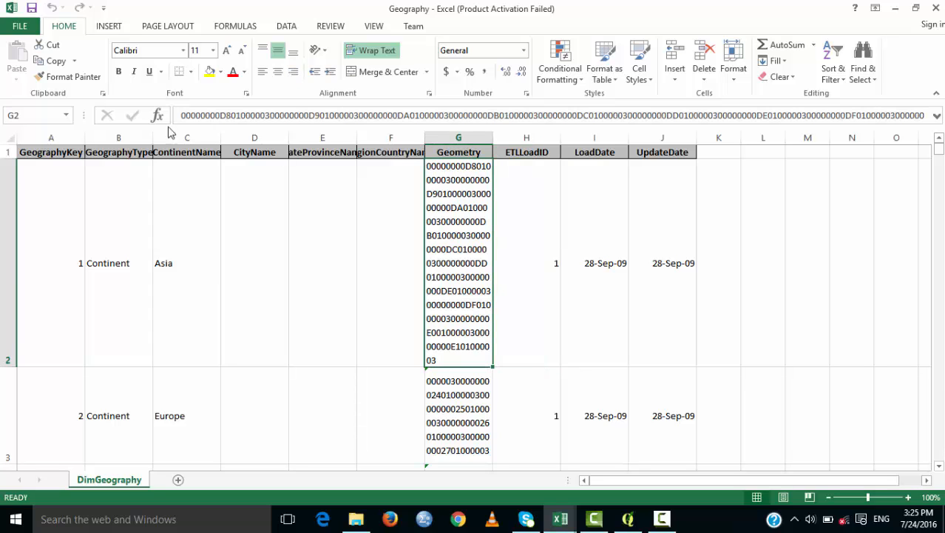
{"action": "left_click", "coordinate": [21, 153]}
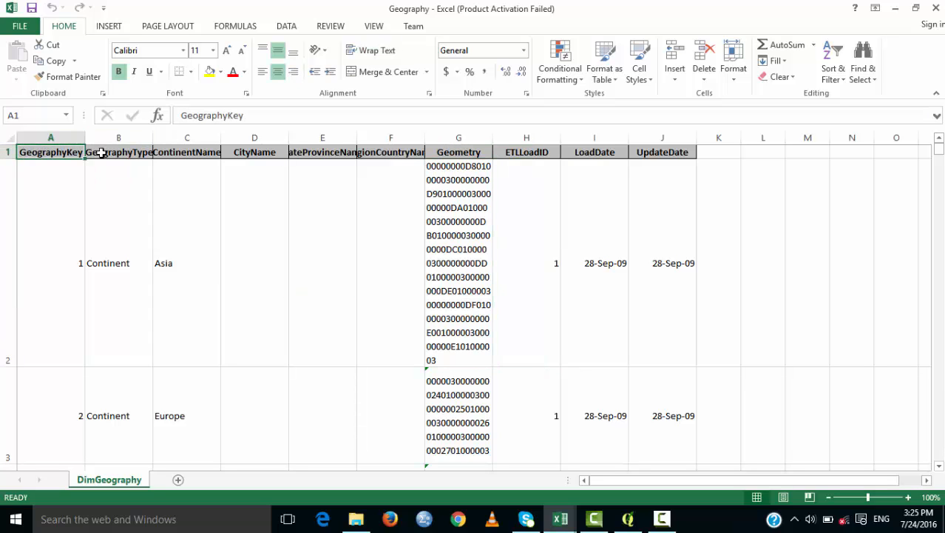
{"action": "left_click", "coordinate": [667, 152]}
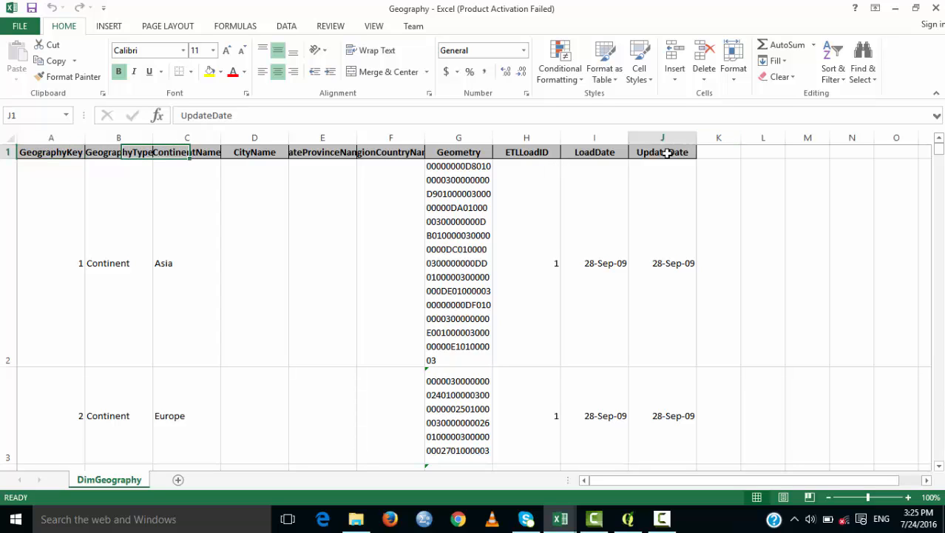
{"action": "left_click", "coordinate": [329, 183]}
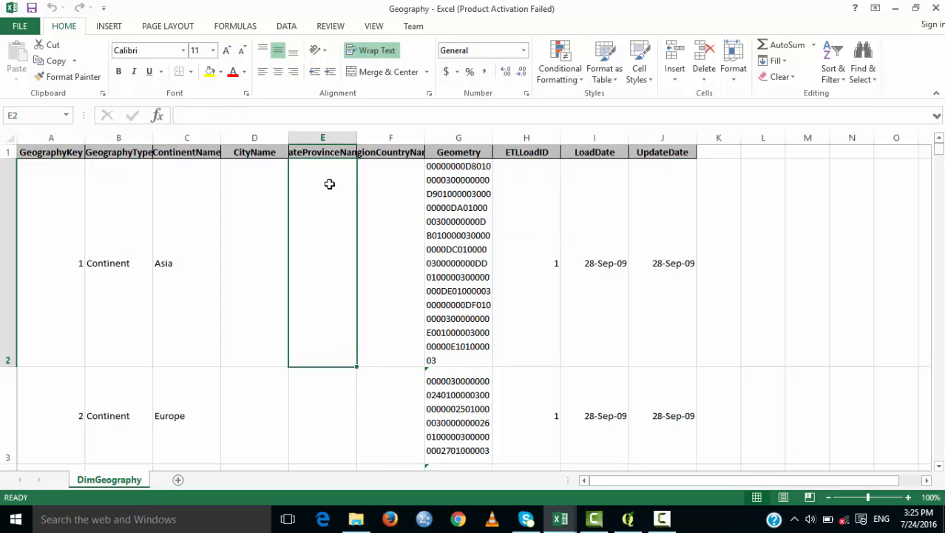
{"action": "left_click", "coordinate": [214, 152]}
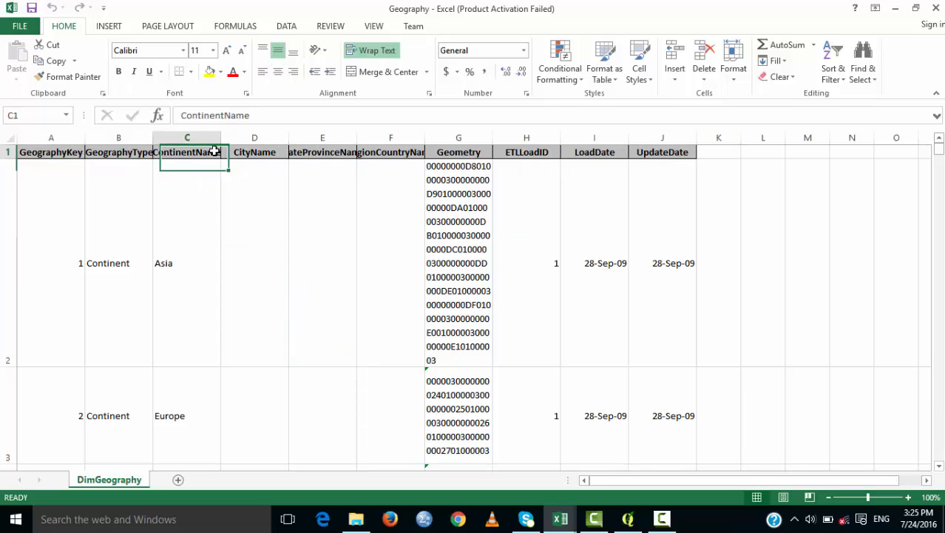
Preview the recommended PivotTables for the DimGeography data and close the preview without inserting one
{"action": "left_click", "coordinate": [108, 26]}
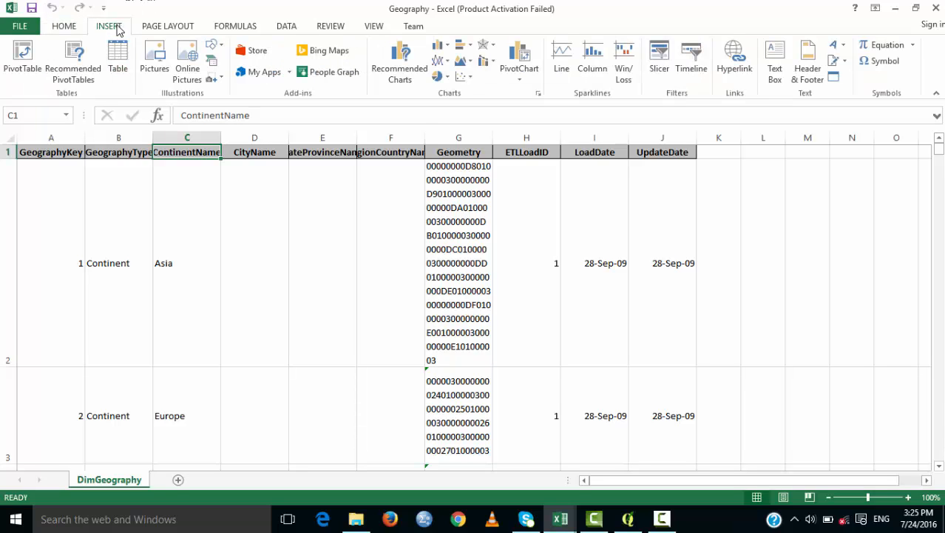
{"action": "left_click", "coordinate": [197, 166]}
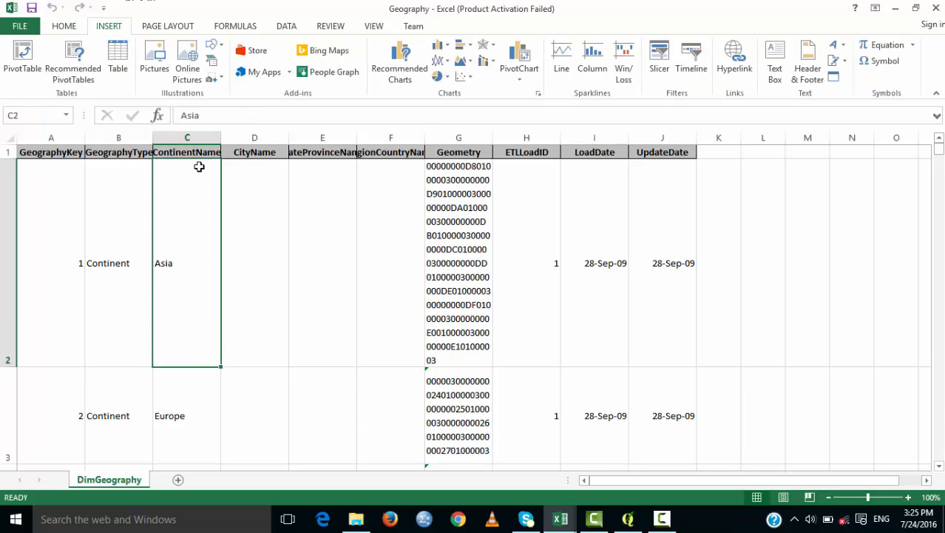
{"action": "left_click", "coordinate": [257, 154]}
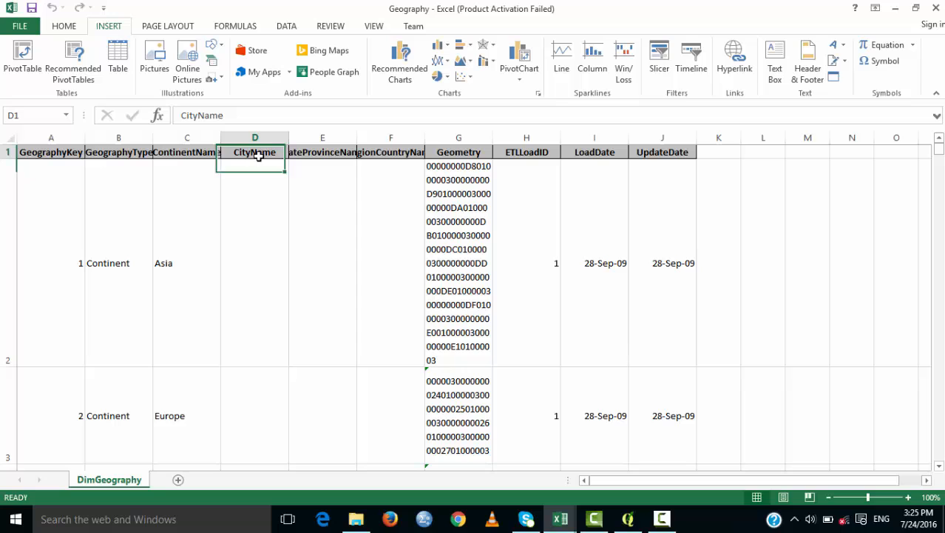
{"action": "left_click", "coordinate": [84, 58]}
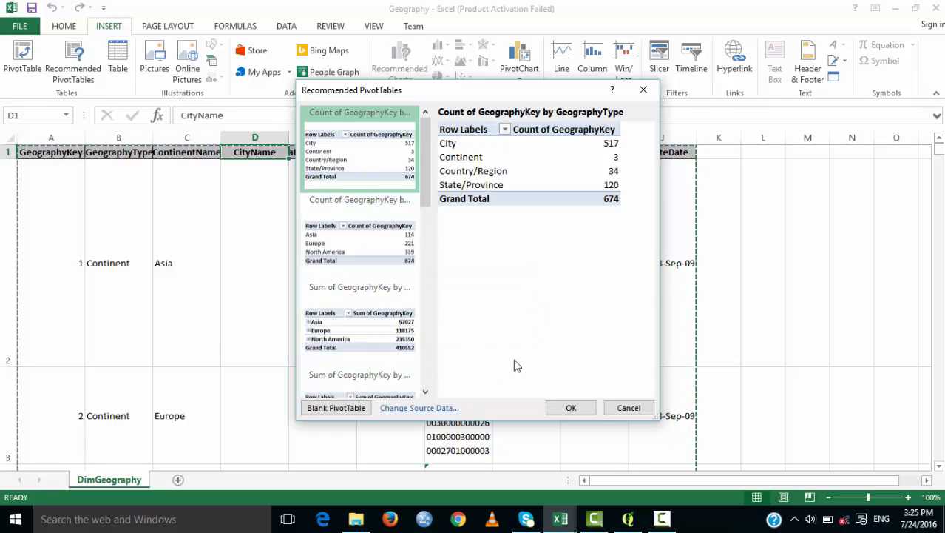
{"action": "left_click", "coordinate": [629, 408]}
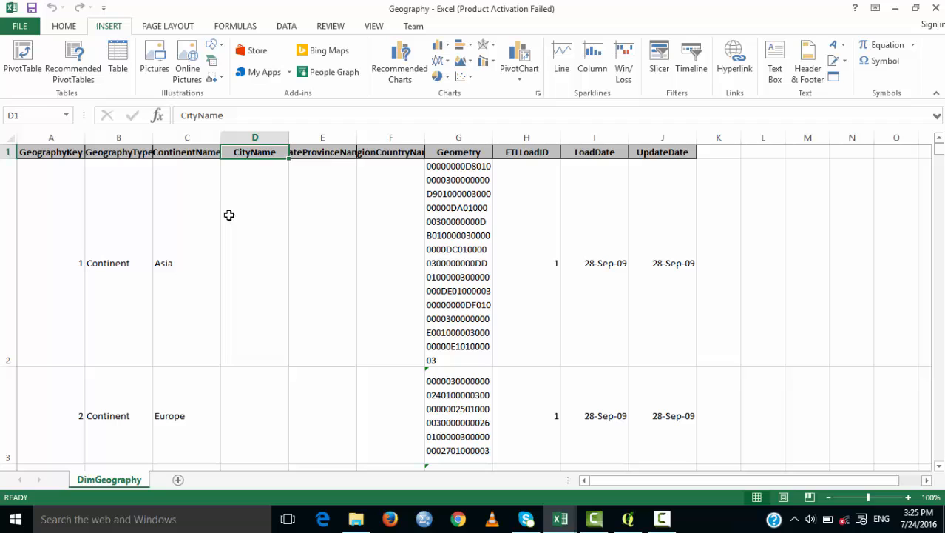
Create a blank PivotTable on a new worksheet from the range DimGeography!$A$1:$J$675
{"action": "left_click", "coordinate": [22, 68]}
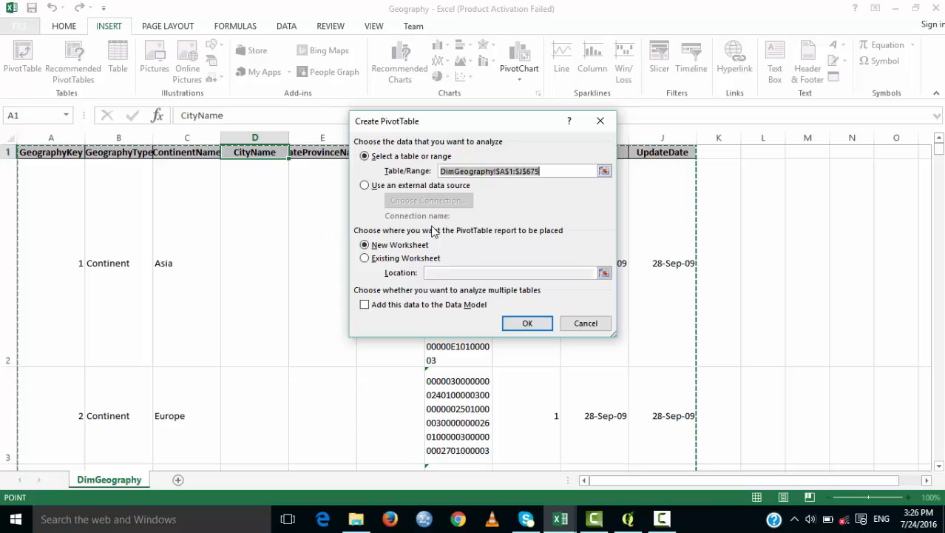
{"action": "left_click", "coordinate": [528, 324]}
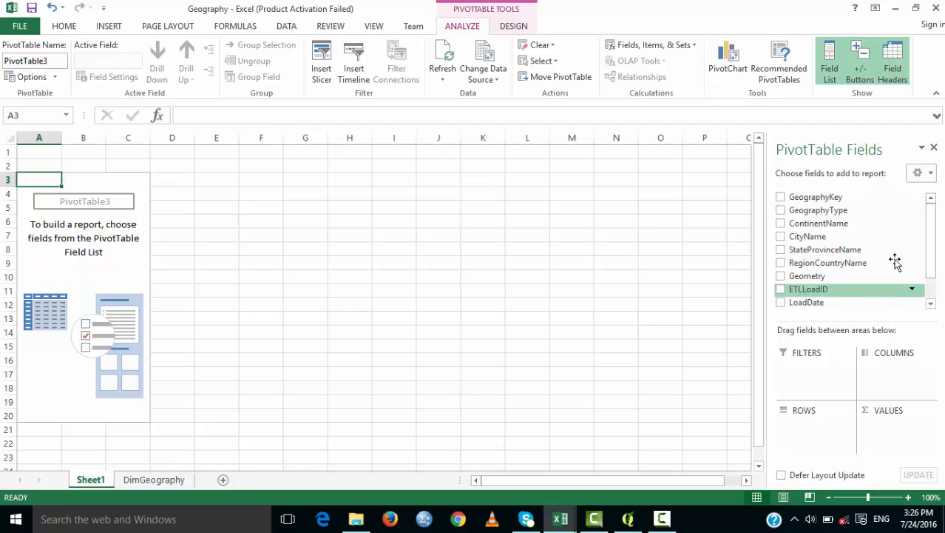
Add GeographyType to the PivotTable's rows and Geometry to its values, and look up the value field settings
{"action": "left_click_drag", "start_coordinate": [931, 250], "coordinate": [935, 219]}
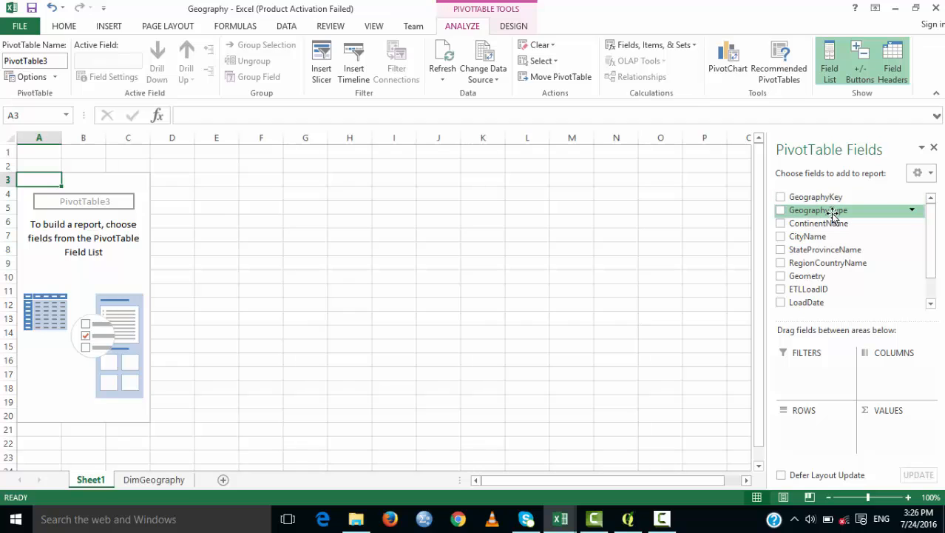
{"action": "left_click_drag", "start_coordinate": [833, 213], "coordinate": [817, 444]}
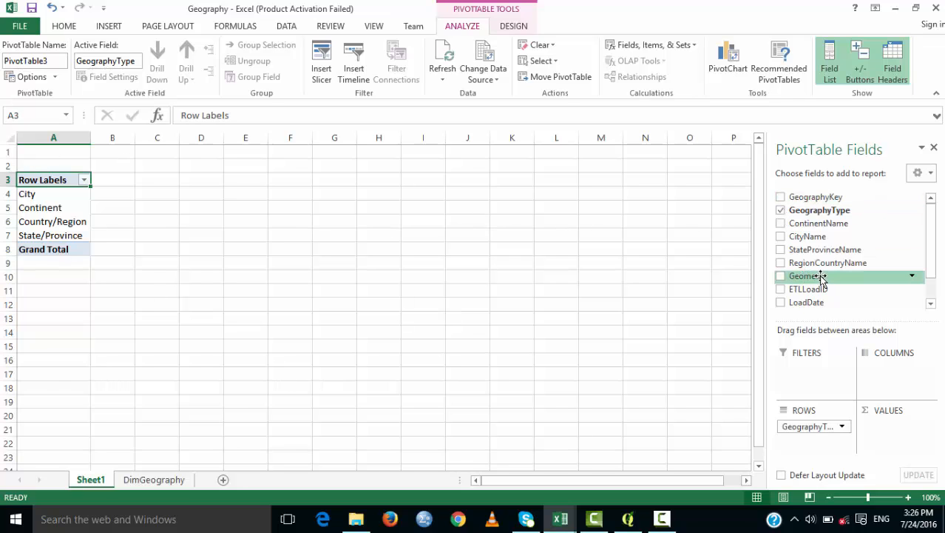
{"action": "left_click_drag", "start_coordinate": [821, 278], "coordinate": [900, 432]}
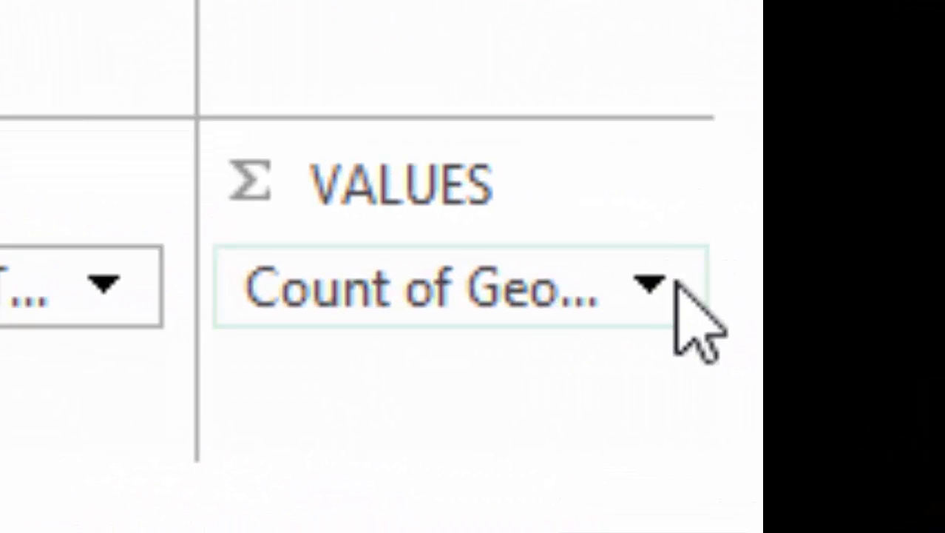
{"action": "left_click", "coordinate": [651, 284]}
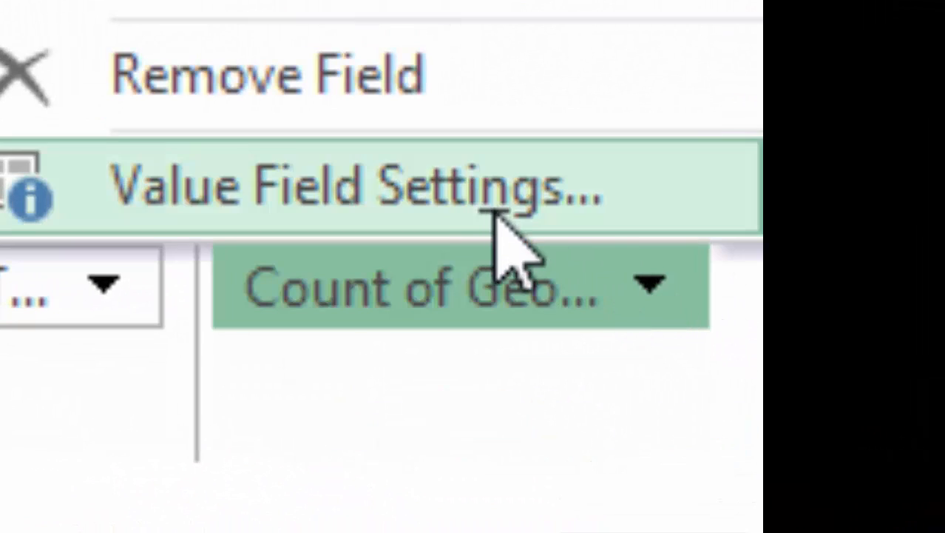
{"action": "left_click", "coordinate": [464, 193]}
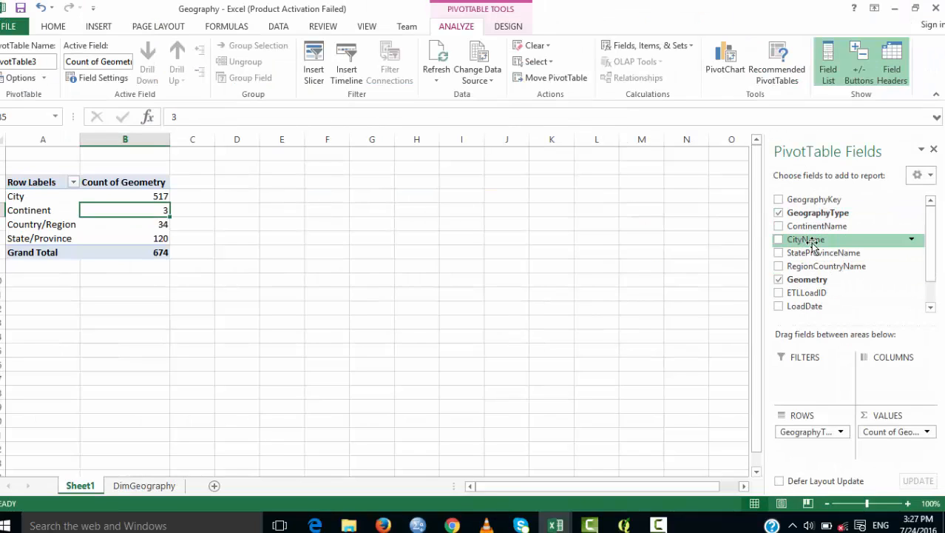
Add ContinentName to the PivotTable's columns and filter the column labels to Asia only
{"action": "left_click_drag", "start_coordinate": [827, 232], "coordinate": [897, 390]}
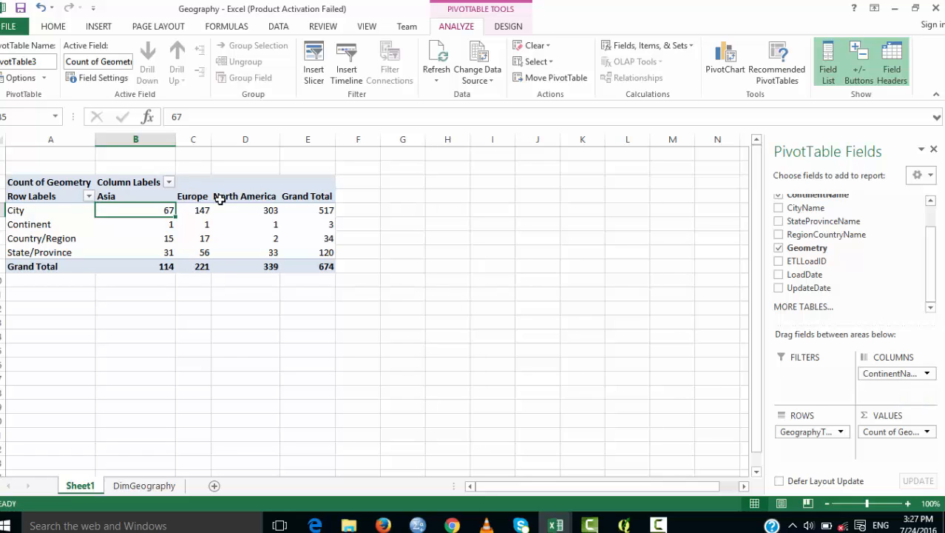
{"action": "left_click", "coordinate": [169, 182]}
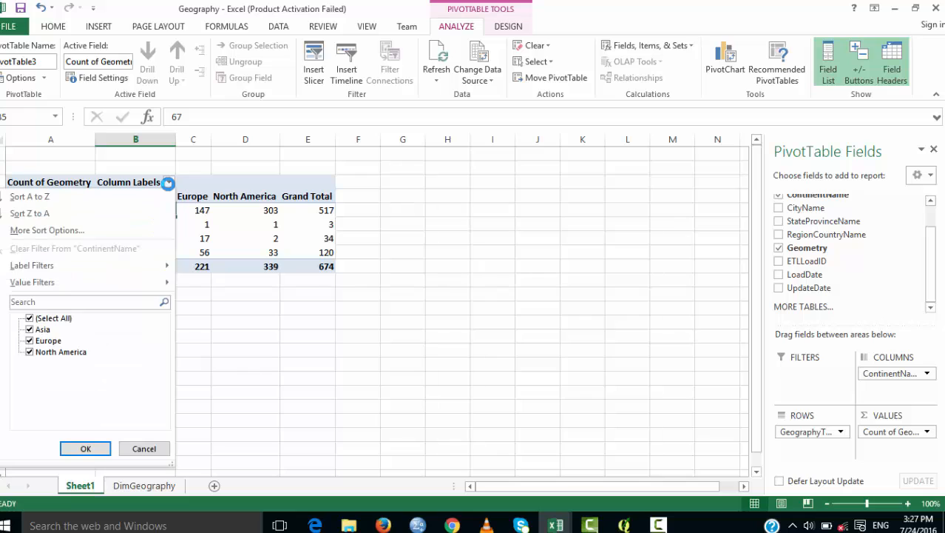
{"action": "left_click", "coordinate": [29, 341]}
{"action": "left_click", "coordinate": [30, 352]}
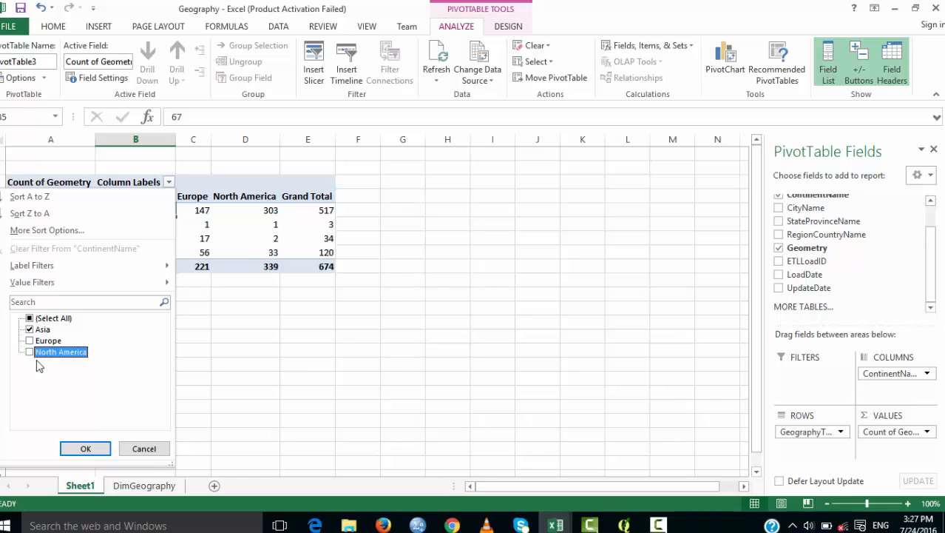
{"action": "left_click", "coordinate": [85, 448]}
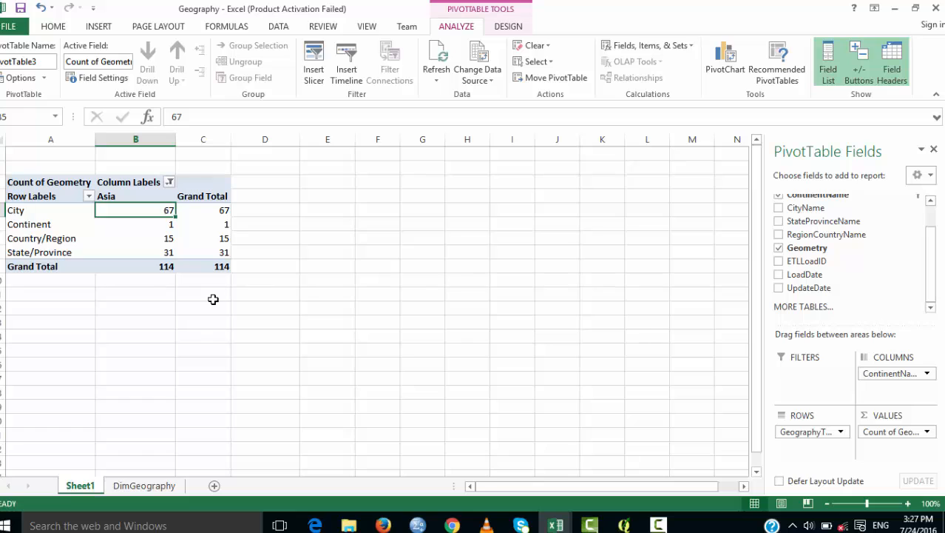
Filter the PivotTable's row labels to show only the Continent geography type
{"action": "left_click", "coordinate": [90, 196]}
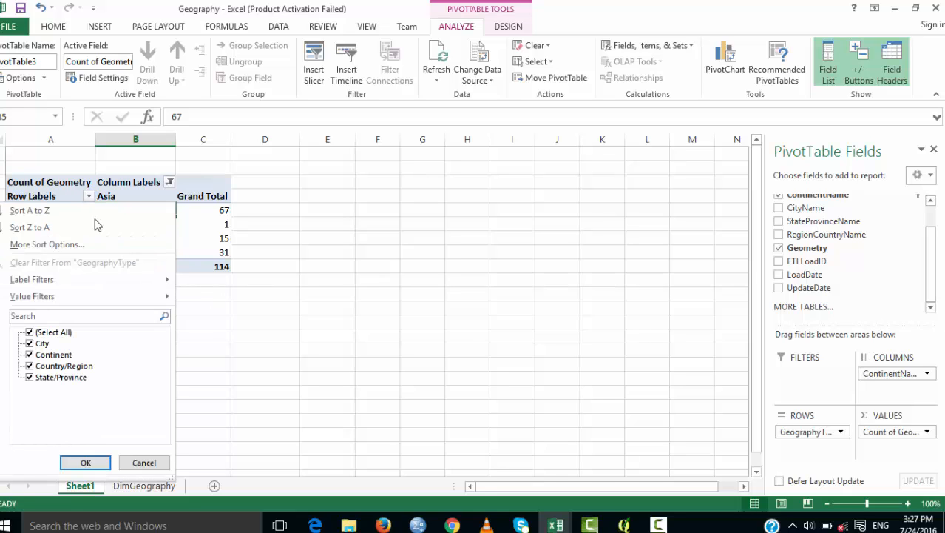
{"action": "left_click", "coordinate": [29, 343]}
{"action": "left_click", "coordinate": [29, 365]}
{"action": "left_click", "coordinate": [29, 377]}
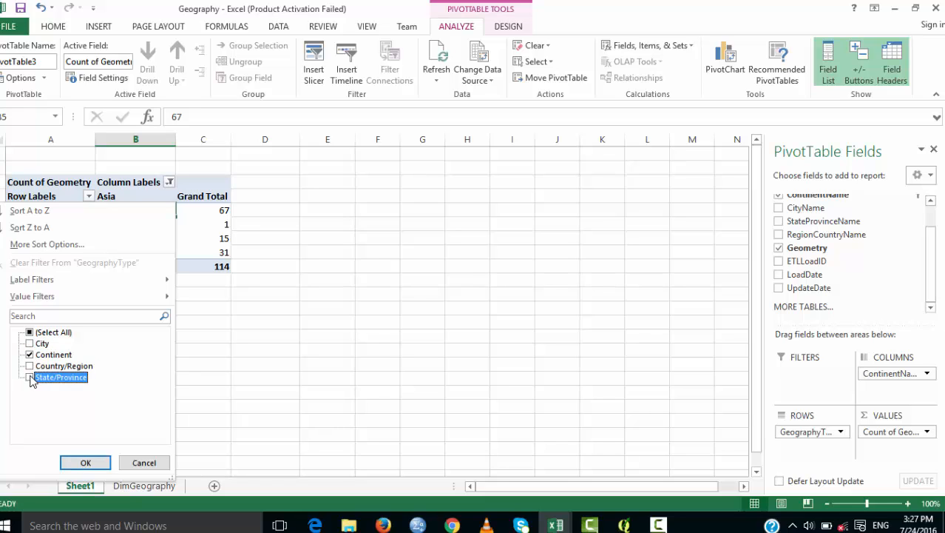
{"action": "left_click", "coordinate": [86, 463]}
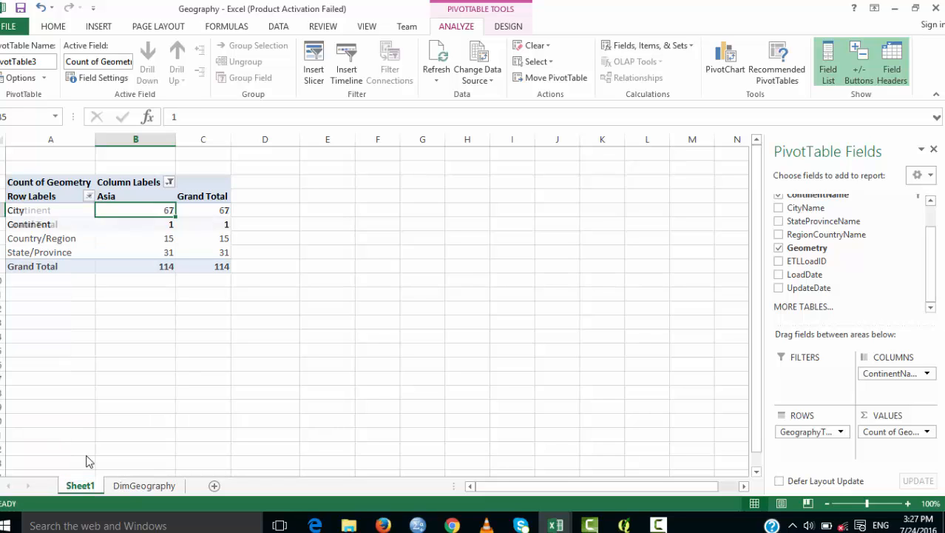
Reset the column label filter so all continents are included again
{"action": "left_click", "coordinate": [170, 183]}
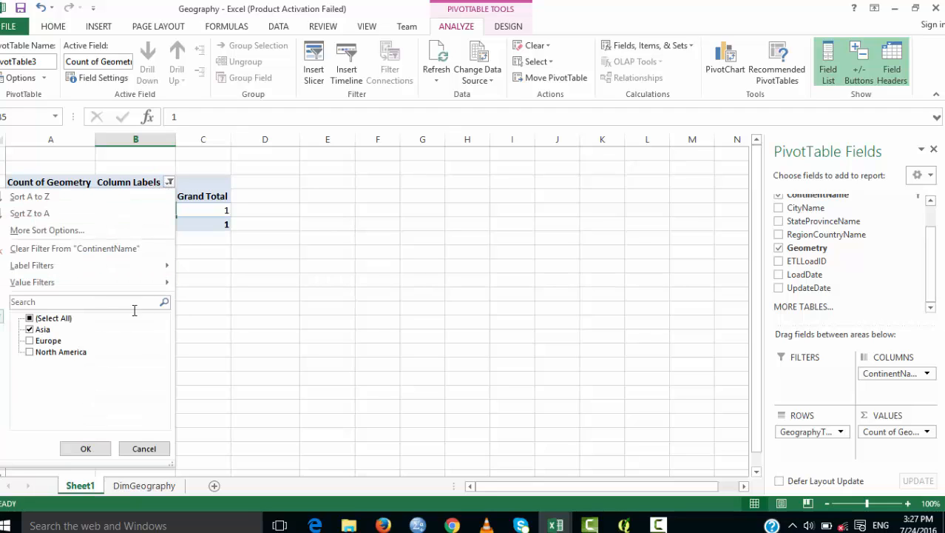
{"action": "left_click", "coordinate": [29, 319]}
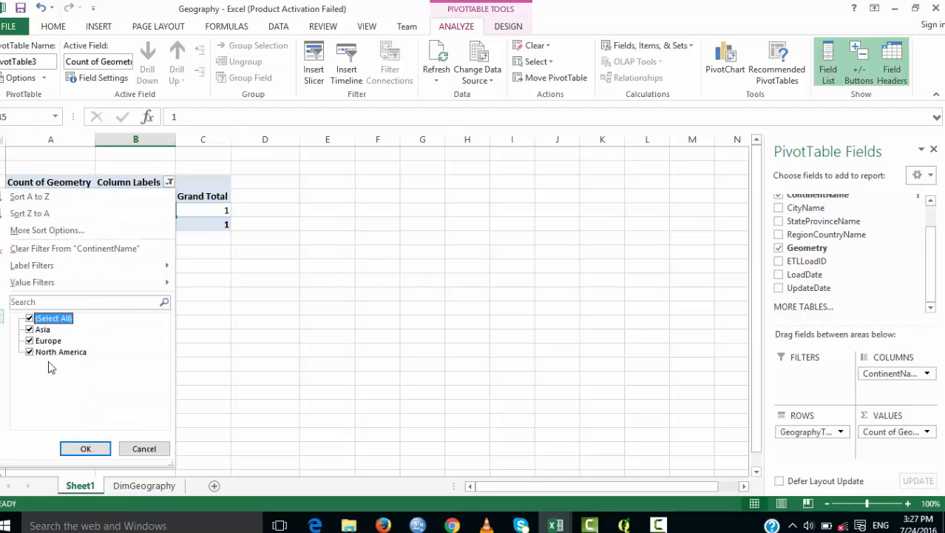
{"action": "left_click", "coordinate": [86, 448]}
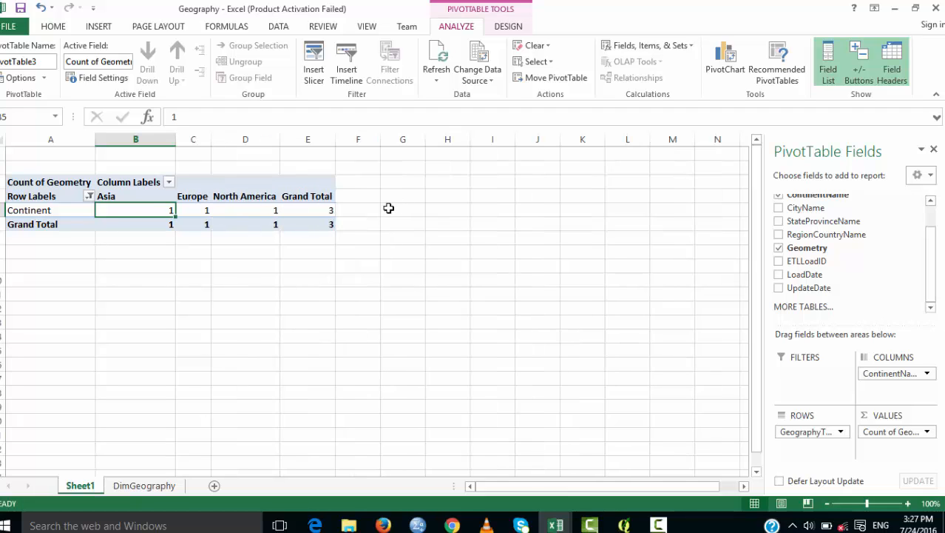
Reset the row label filter so all geography types are included again
{"action": "left_click", "coordinate": [89, 196]}
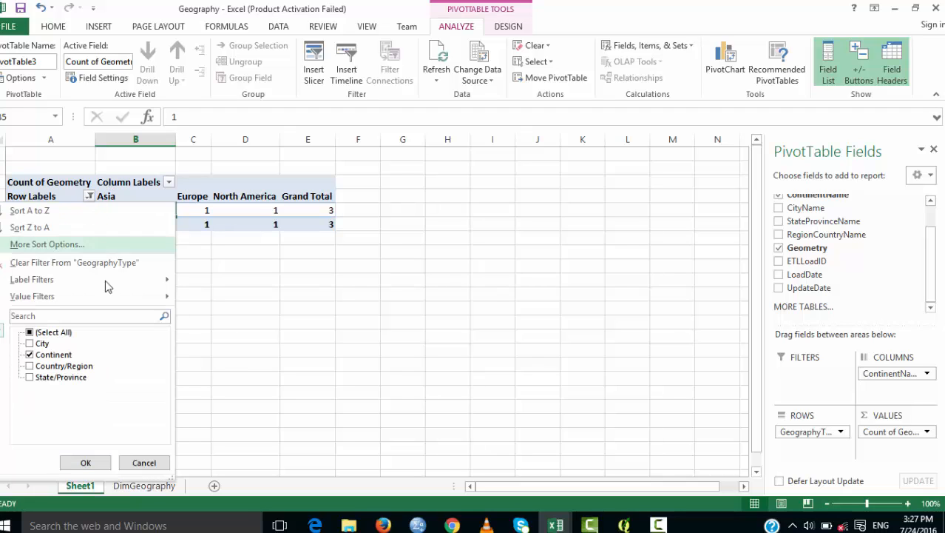
{"action": "left_click", "coordinate": [93, 462]}
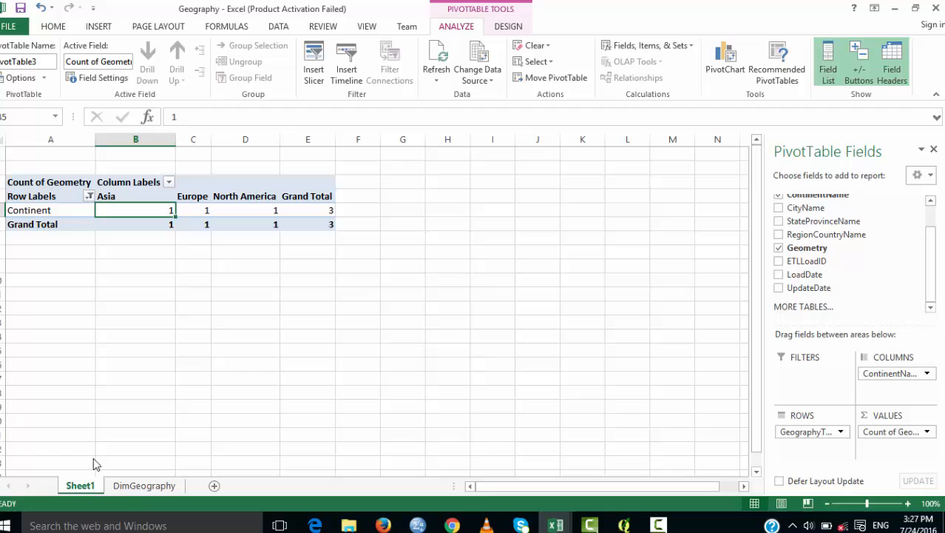
{"action": "left_click", "coordinate": [89, 197]}
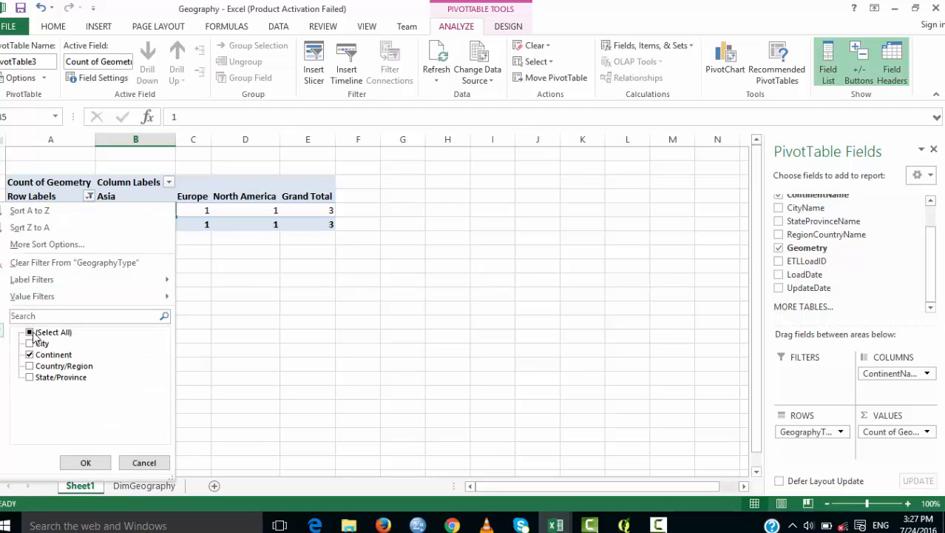
{"action": "left_click", "coordinate": [30, 333]}
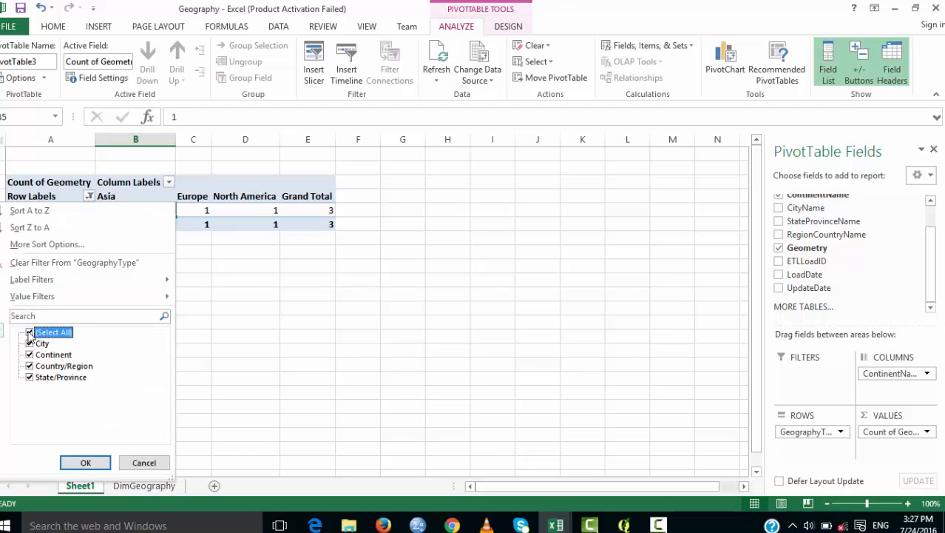
{"action": "left_click", "coordinate": [86, 463]}
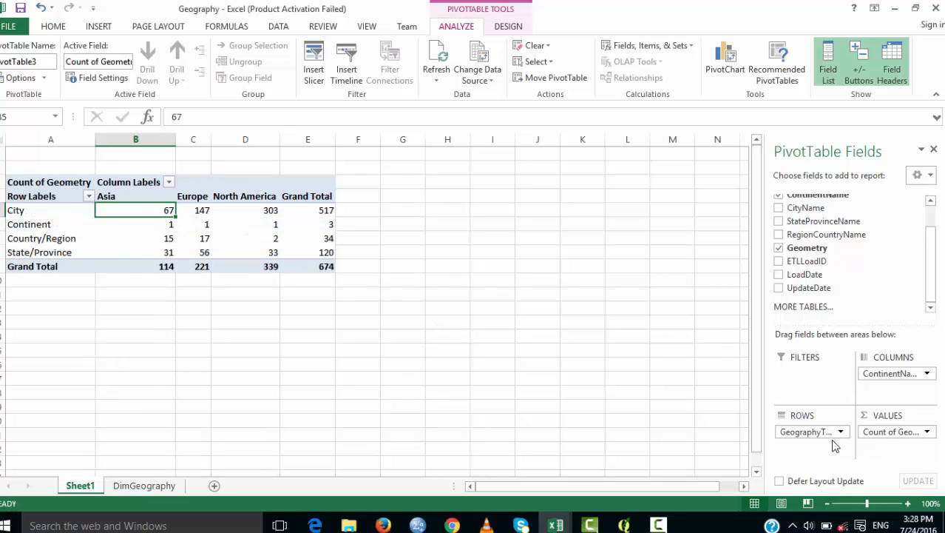
Empty the PivotTable by removing the Geometry, ContinentName and GeographyType fields
{"action": "left_click", "coordinate": [778, 249]}
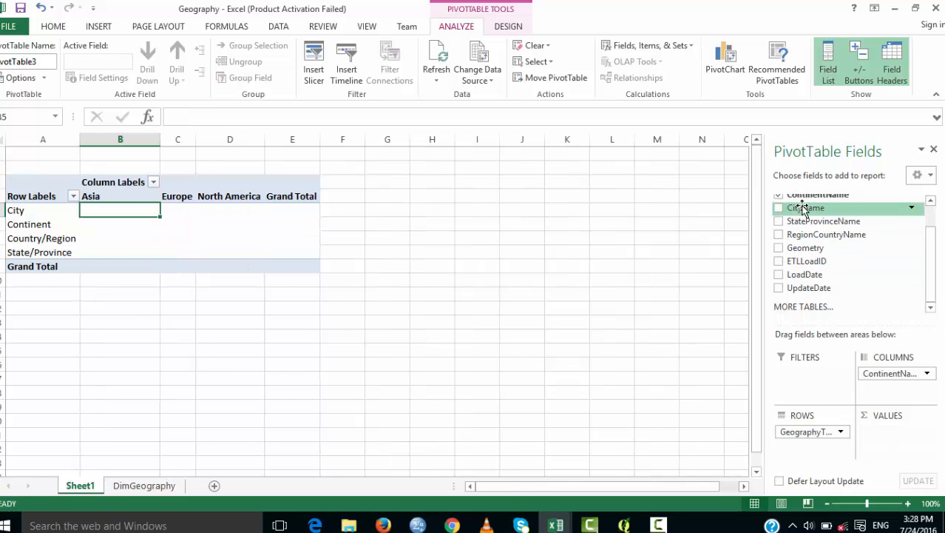
{"action": "left_click", "coordinate": [778, 197]}
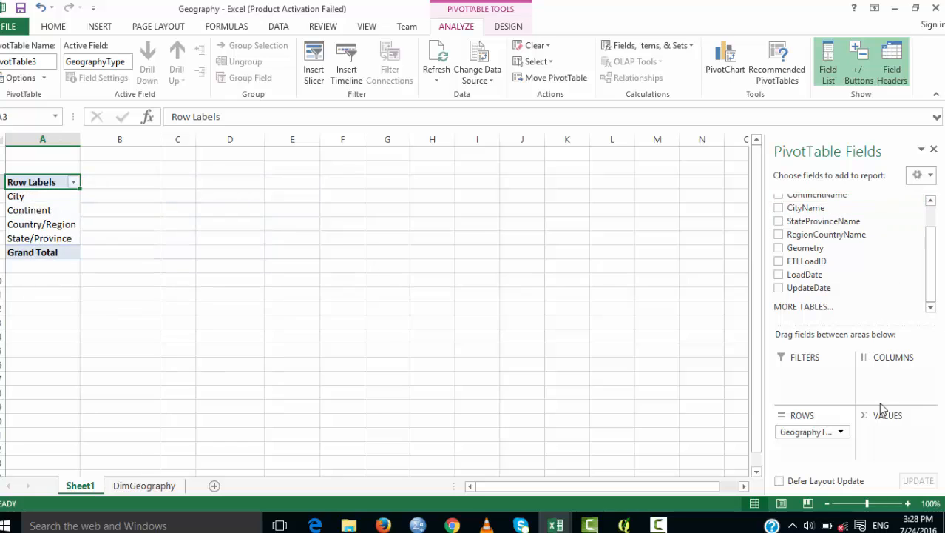
{"action": "left_click_drag", "start_coordinate": [812, 432], "coordinate": [838, 270]}
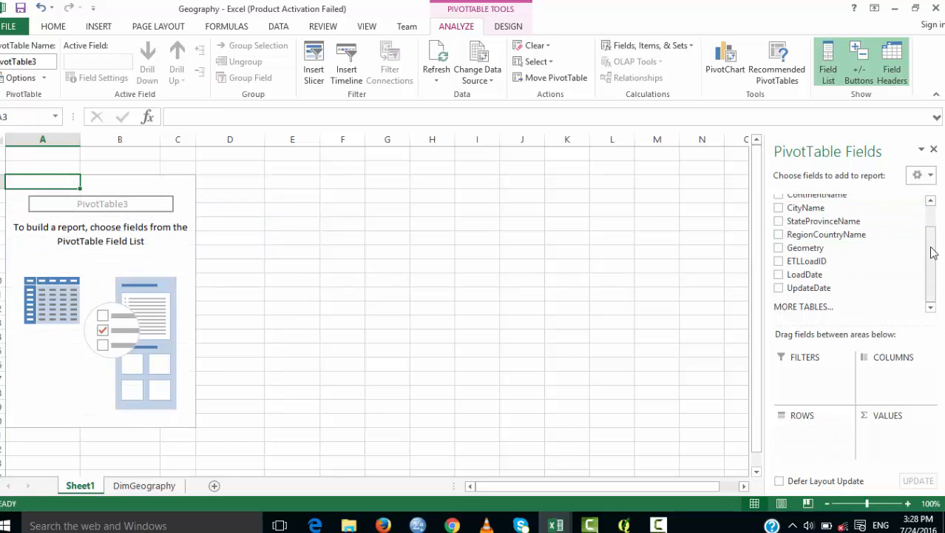
Rebuild the PivotTable with RegionCountryName in rows, LoadDate in columns and Count of Geometry in values, and look through the rows
{"action": "left_click_drag", "start_coordinate": [818, 239], "coordinate": [821, 446]}
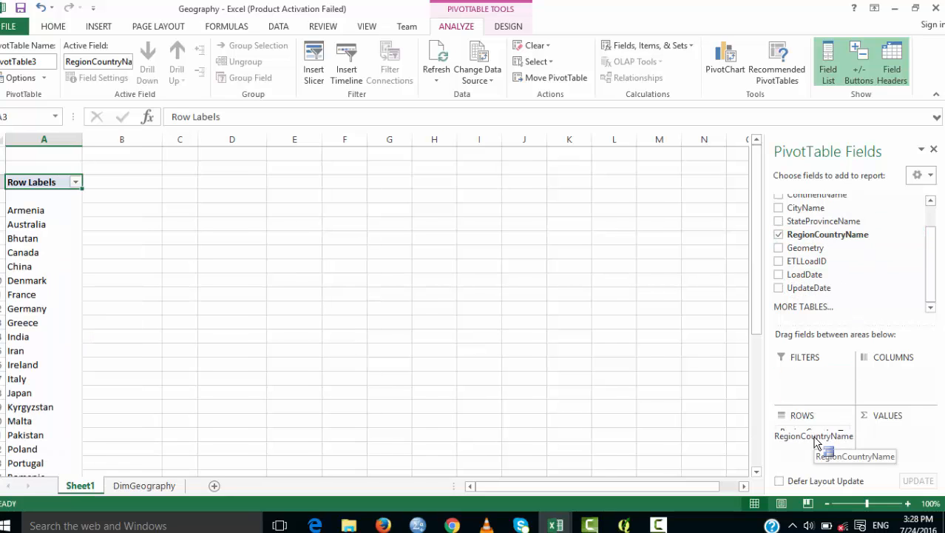
{"action": "left_click_drag", "start_coordinate": [814, 278], "coordinate": [900, 381]}
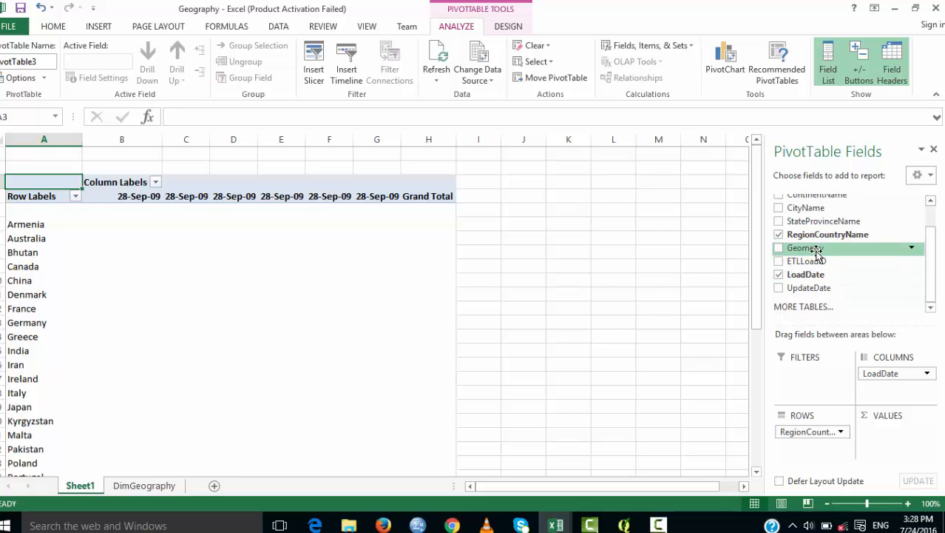
{"action": "left_click_drag", "start_coordinate": [812, 248], "coordinate": [901, 447]}
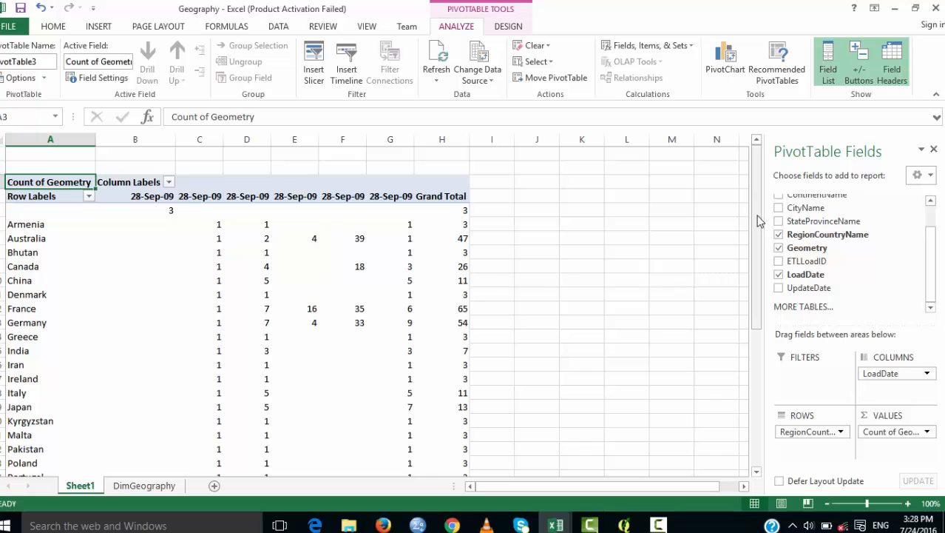
{"action": "left_click_drag", "start_coordinate": [753, 214], "coordinate": [783, 372]}
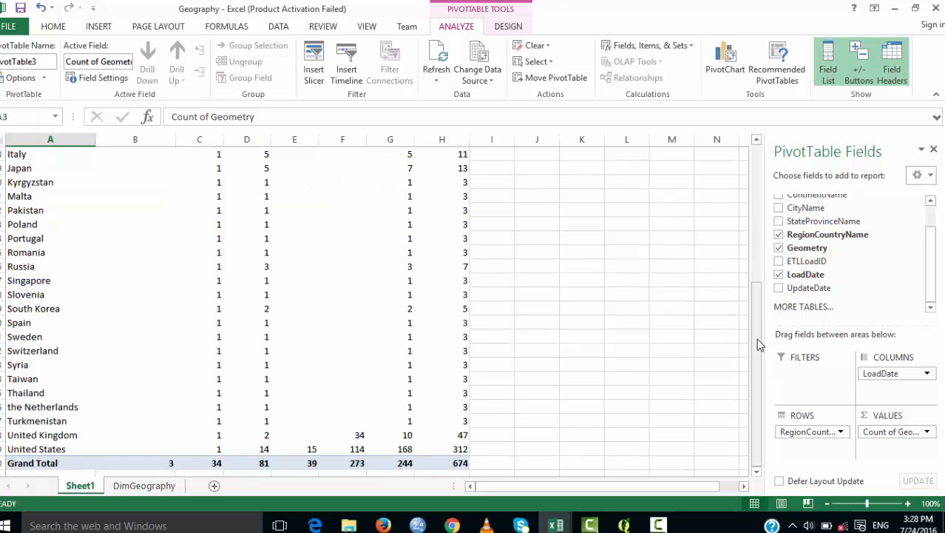
{"action": "left_click_drag", "start_coordinate": [756, 338], "coordinate": [741, 210]}
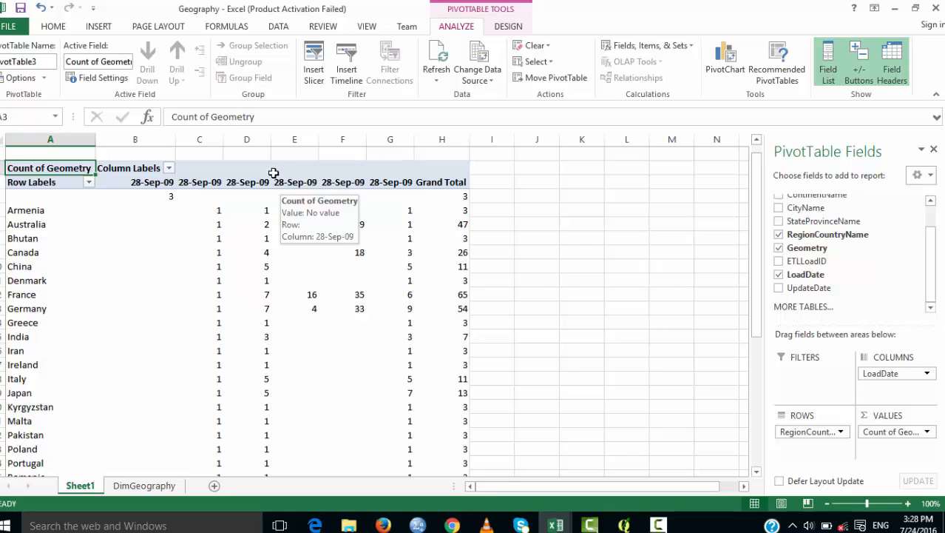
Select the entire PivotTable on Sheet1 and delete it
{"action": "left_click", "coordinate": [85, 244]}
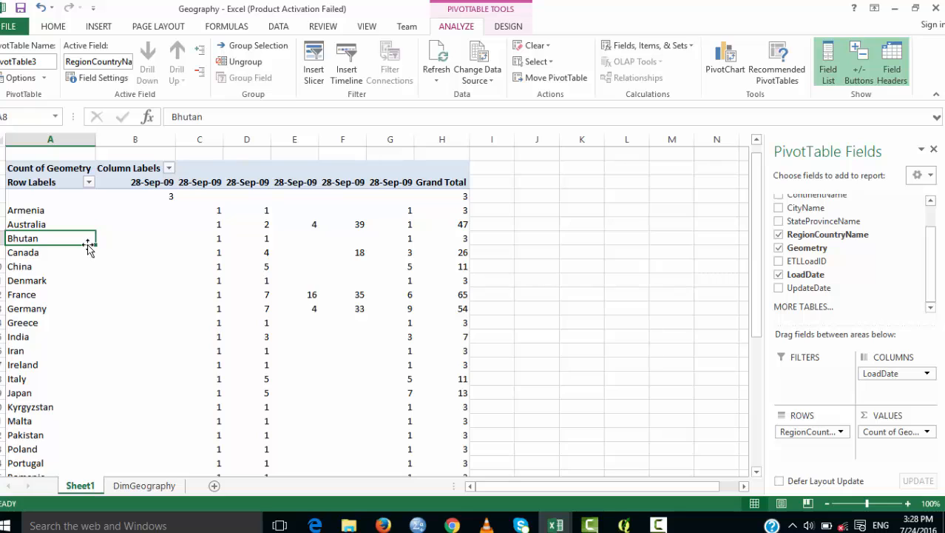
{"action": "left_click", "coordinate": [34, 163]}
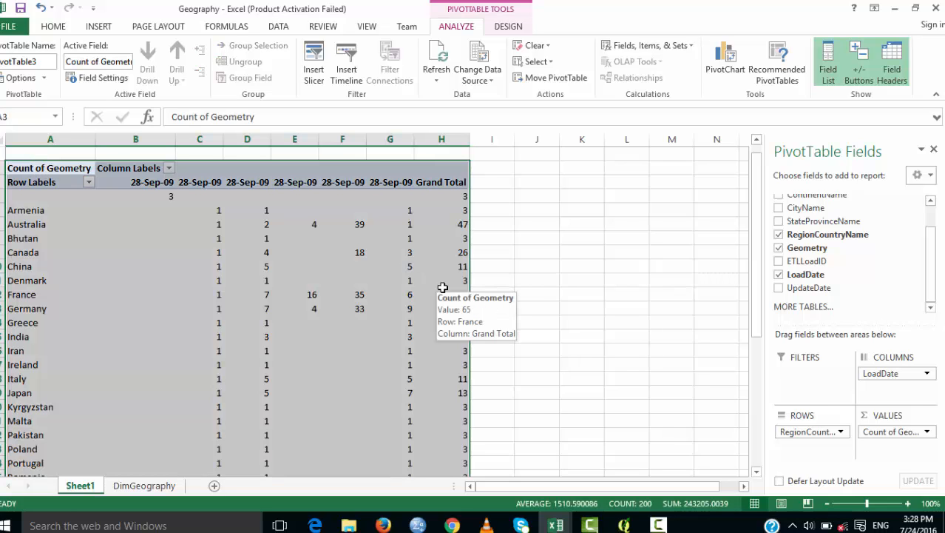
{"action": "key", "text": "Delete"}
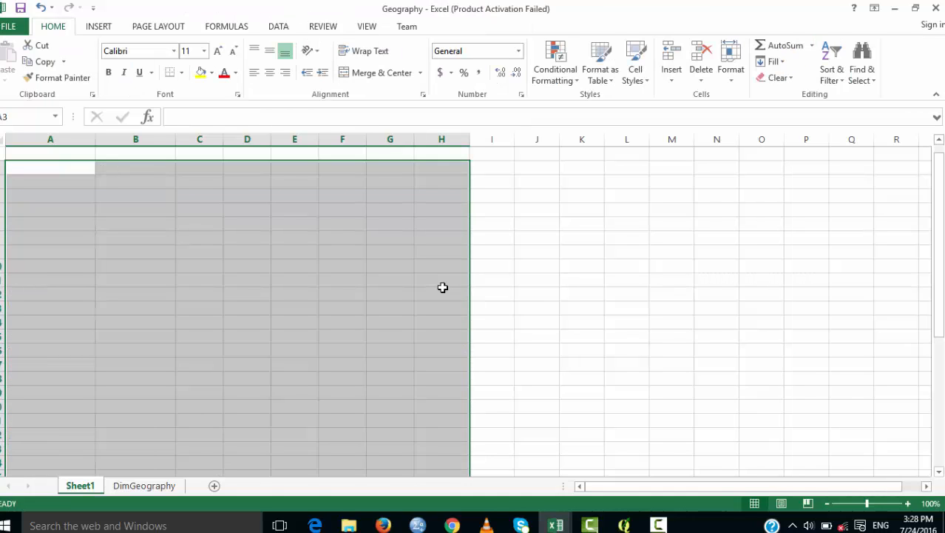
{"action": "left_click", "coordinate": [570, 305]}
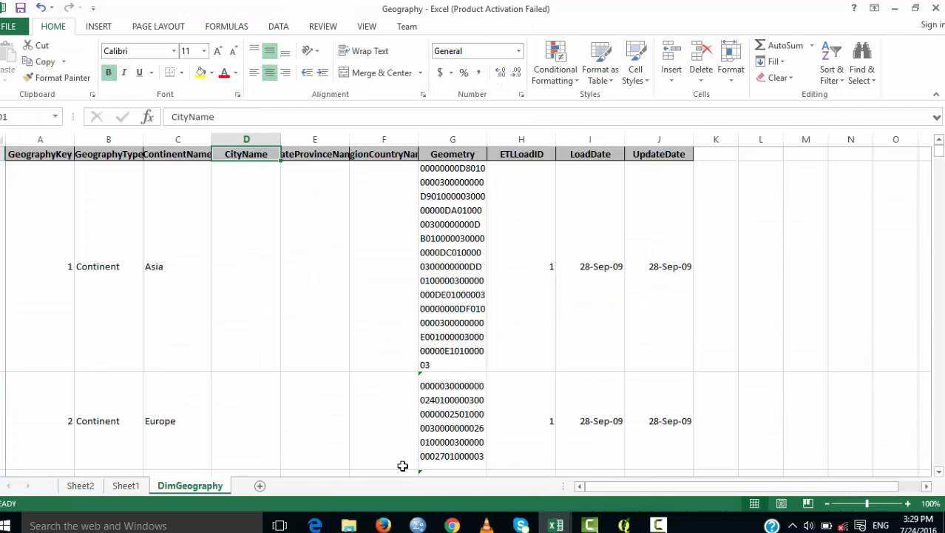